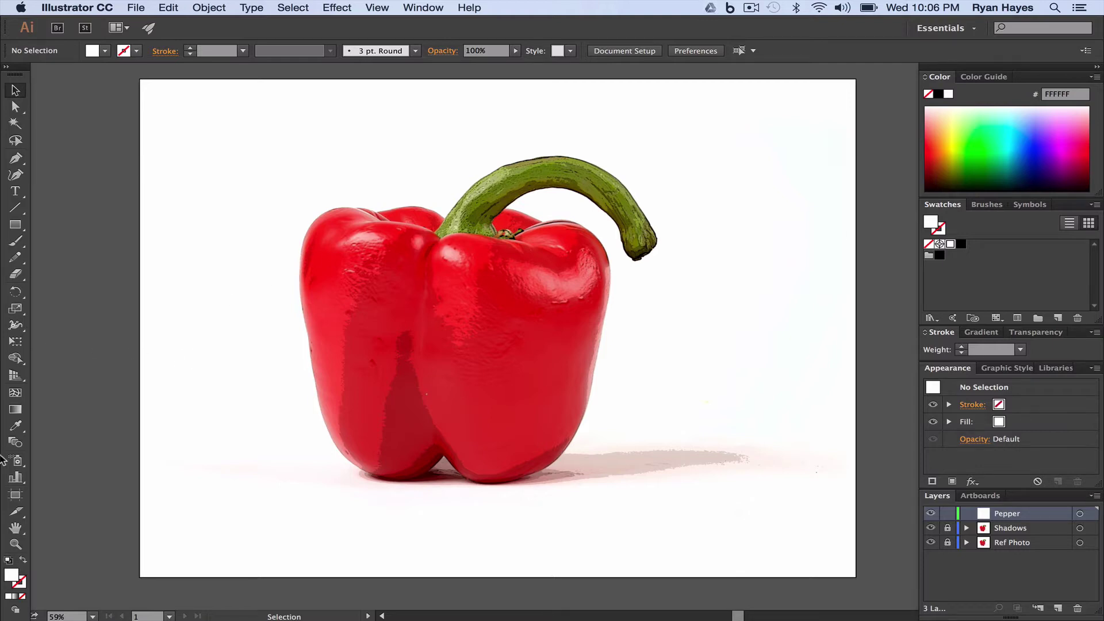
Set the Eyedropper's raster sample size to 3 x 3 Average and accept the options
double_click(16, 426)
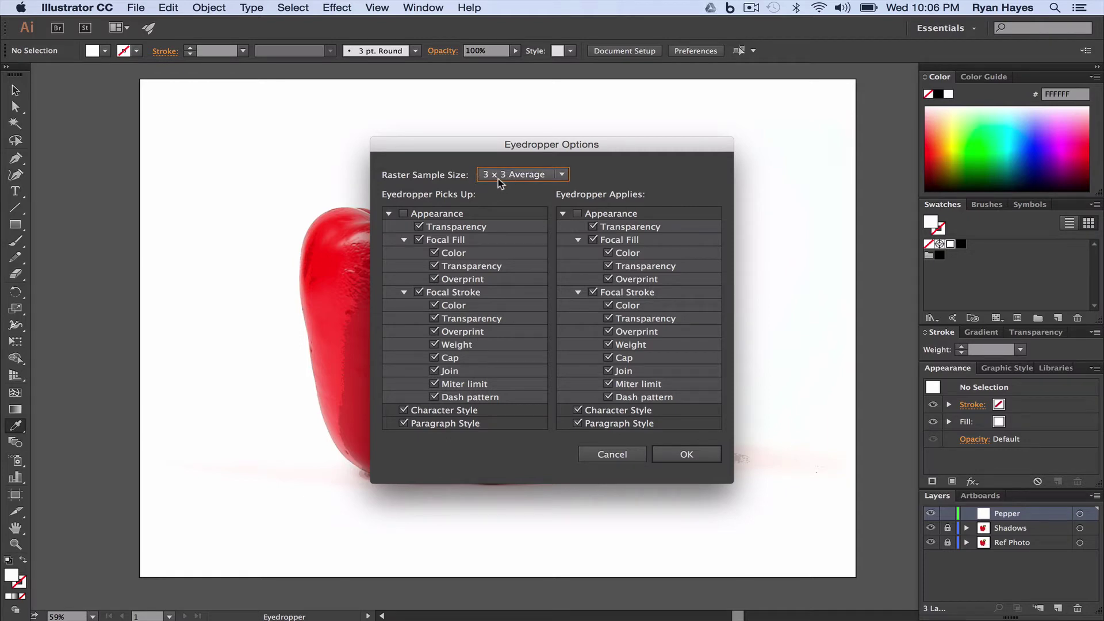
click(560, 176)
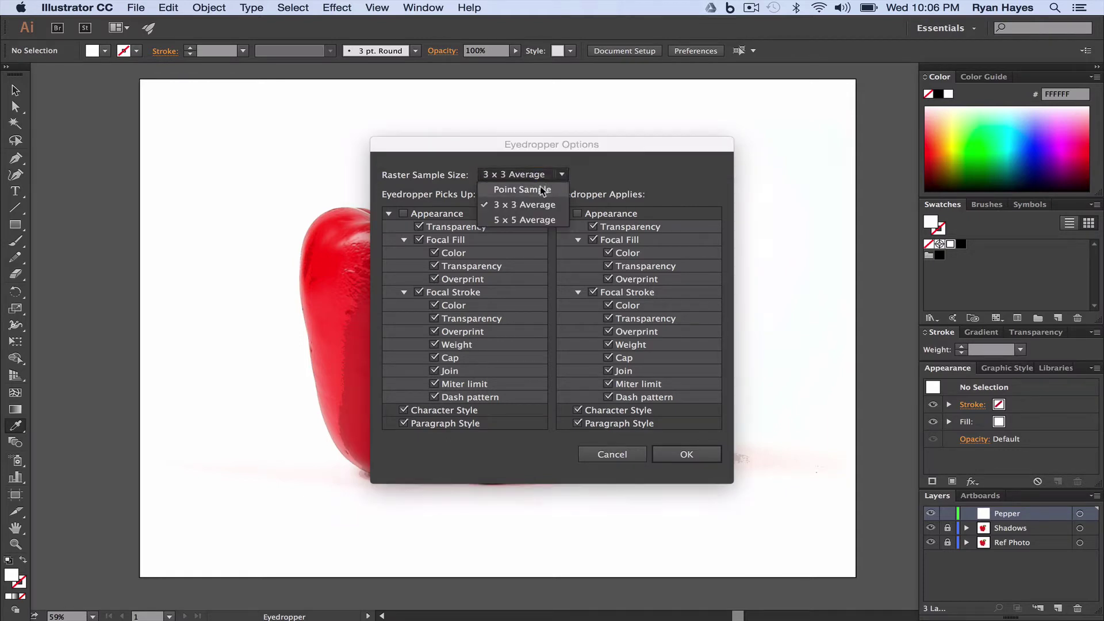
click(525, 205)
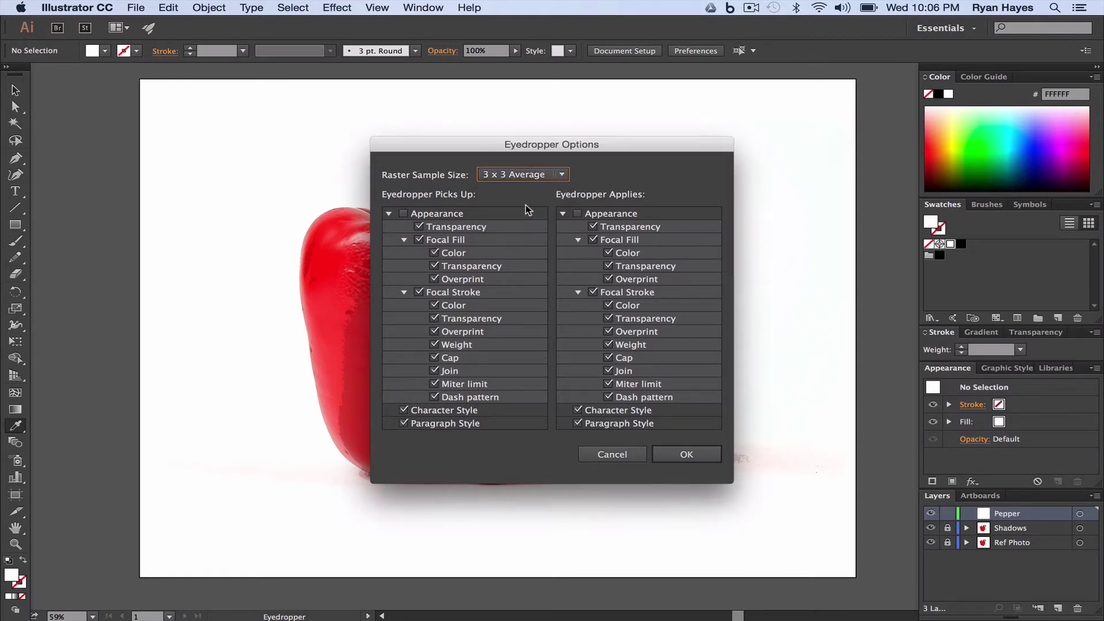
click(686, 456)
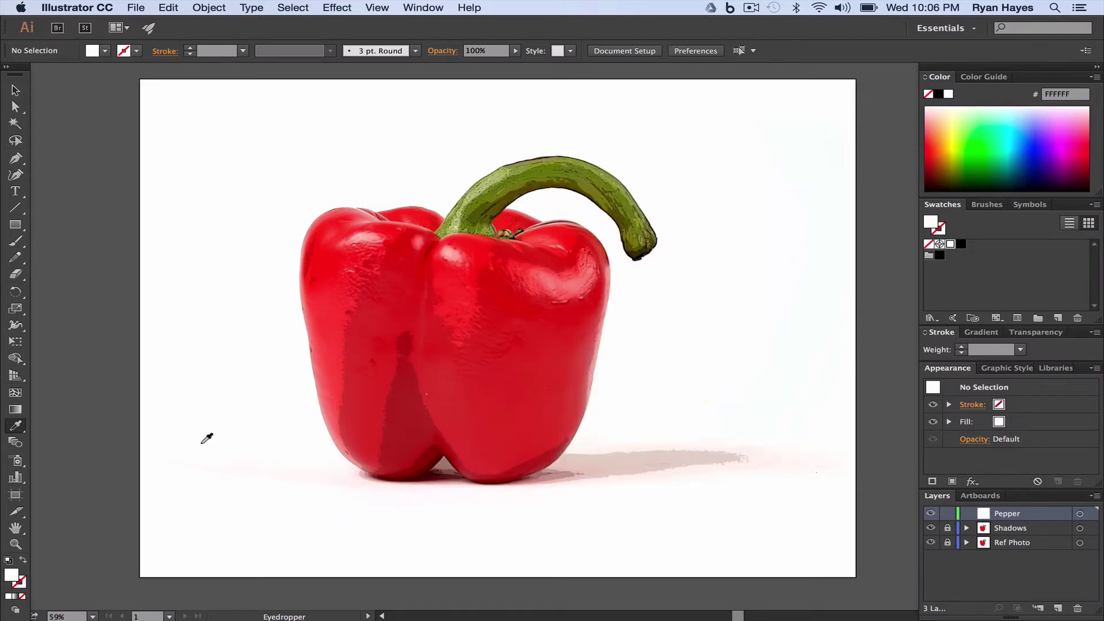
Draw a rectangle about 9.28 by 8.99 in with no fill over the red body of the pepper on the Pepper layer
click(16, 544)
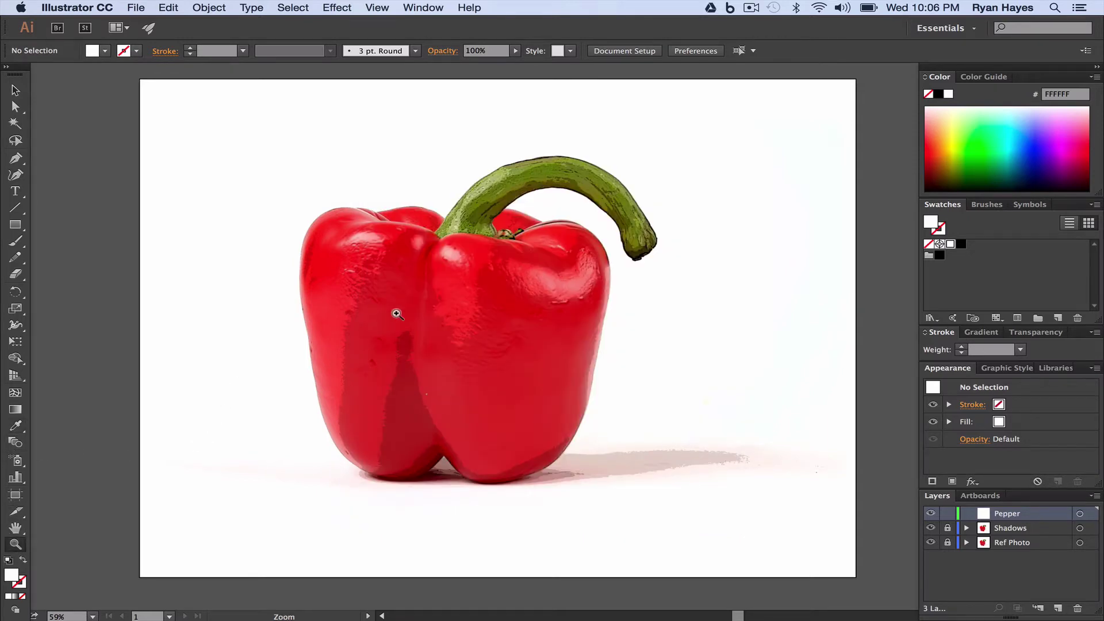
click(397, 314)
click(578, 334)
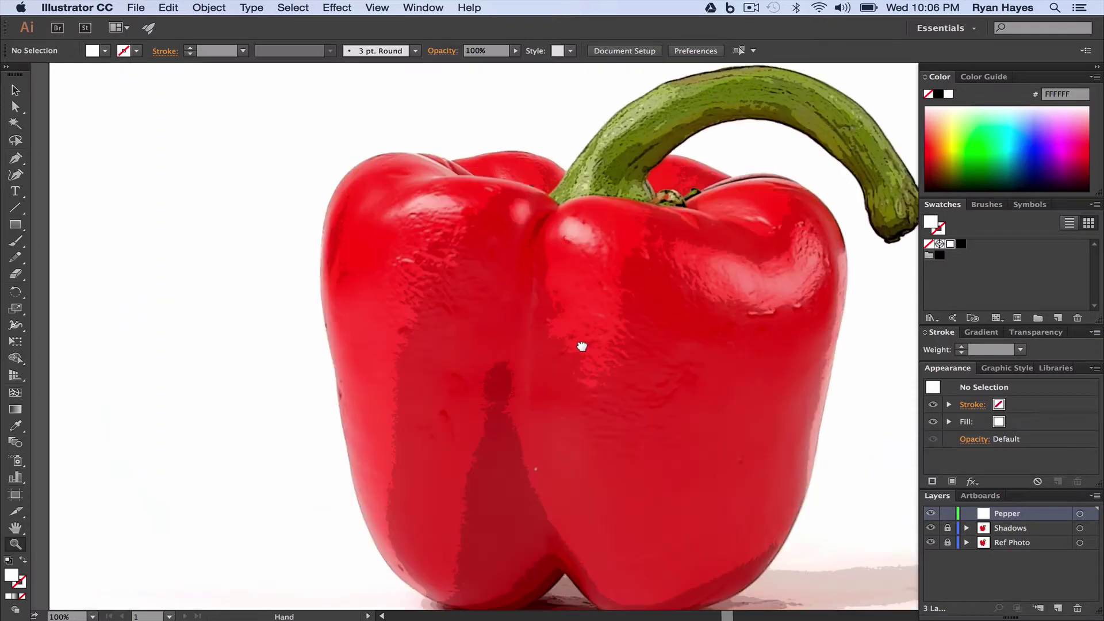
drag(582, 346, 531, 302)
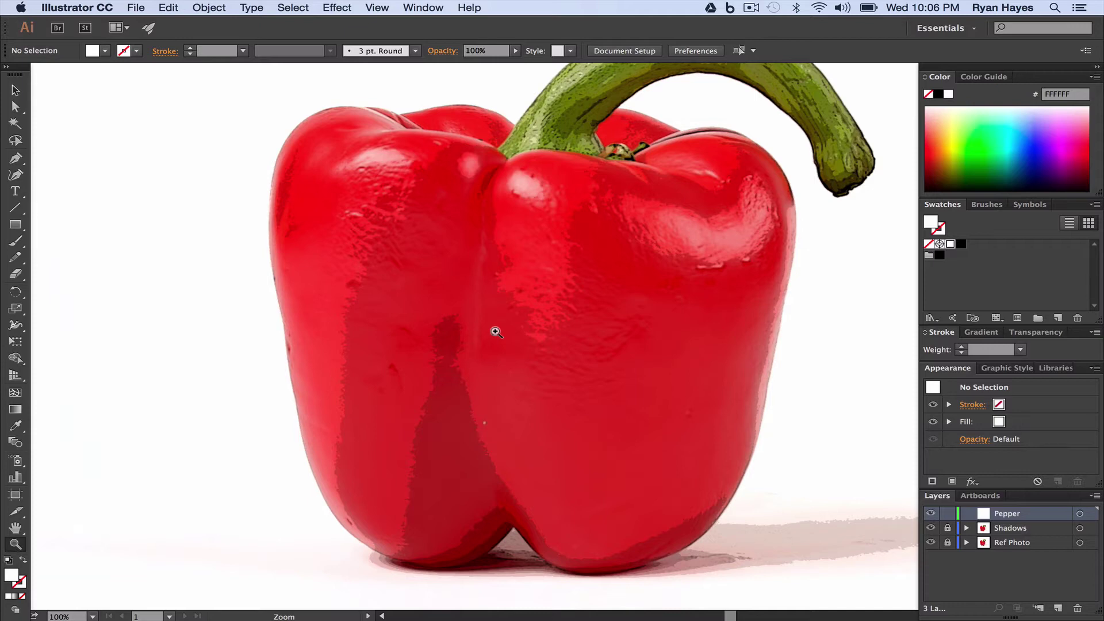
drag(542, 316, 361, 322)
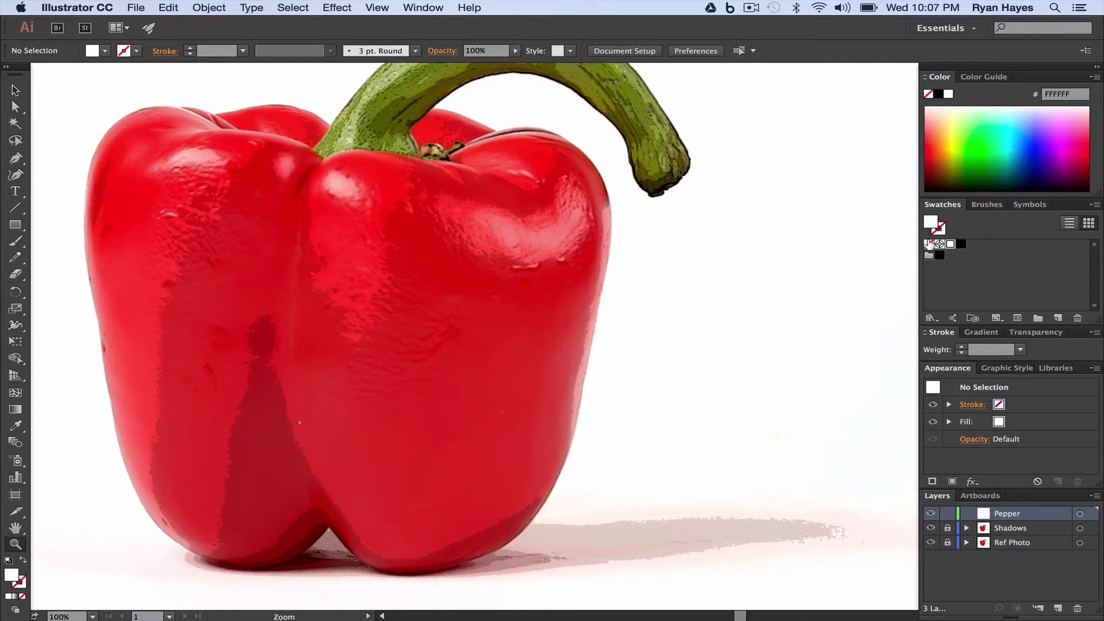
click(928, 243)
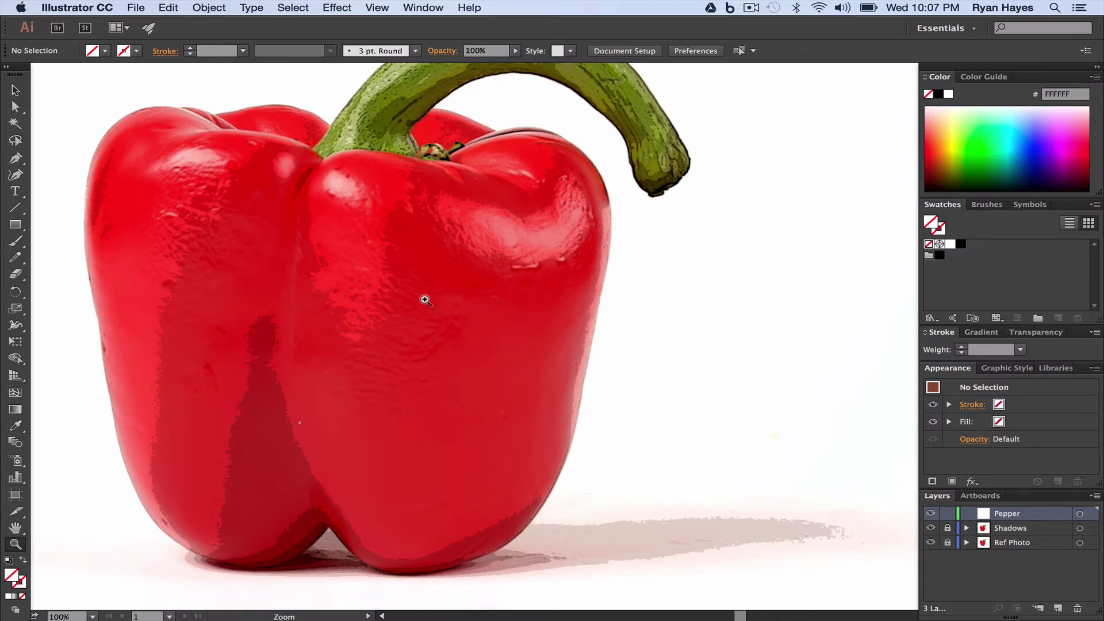
click(20, 229)
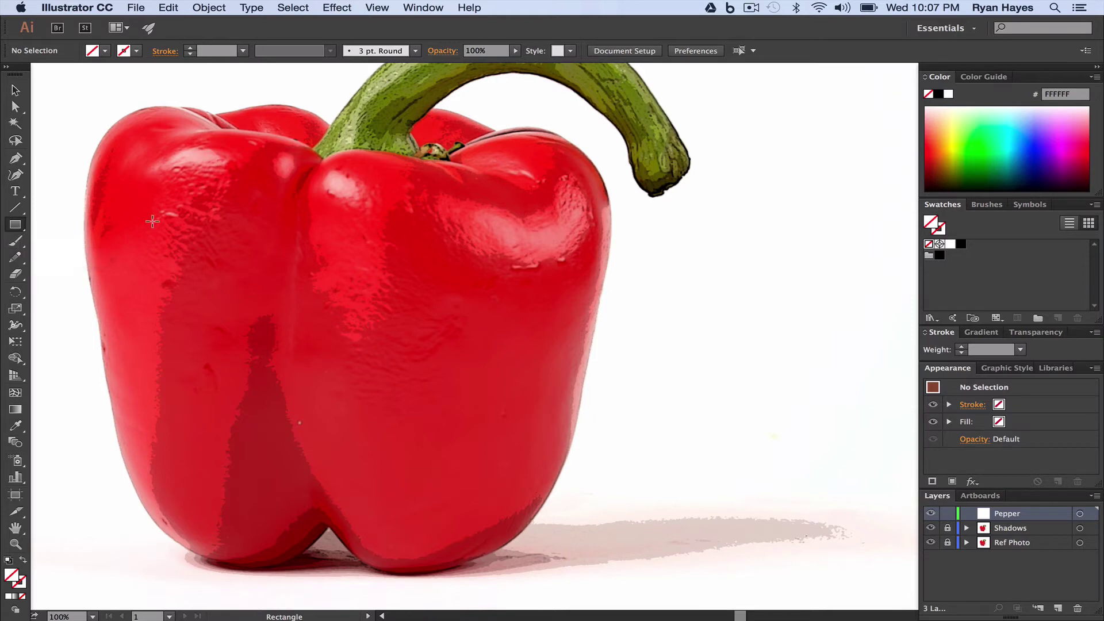
mouse_move(83, 109)
mouse_down()
mouse_move(486, 395)
mouse_move(570, 501)
mouse_move(596, 557)
mouse_up()
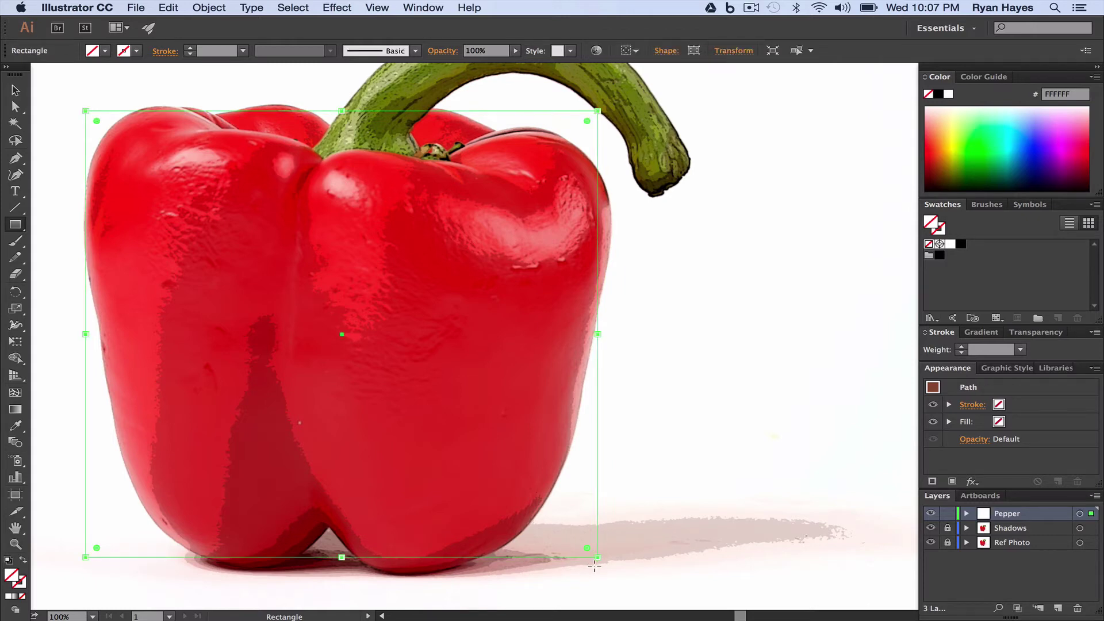
Show the Navigator panel, place it clear of the pepper body, and enlarge it
click(424, 8)
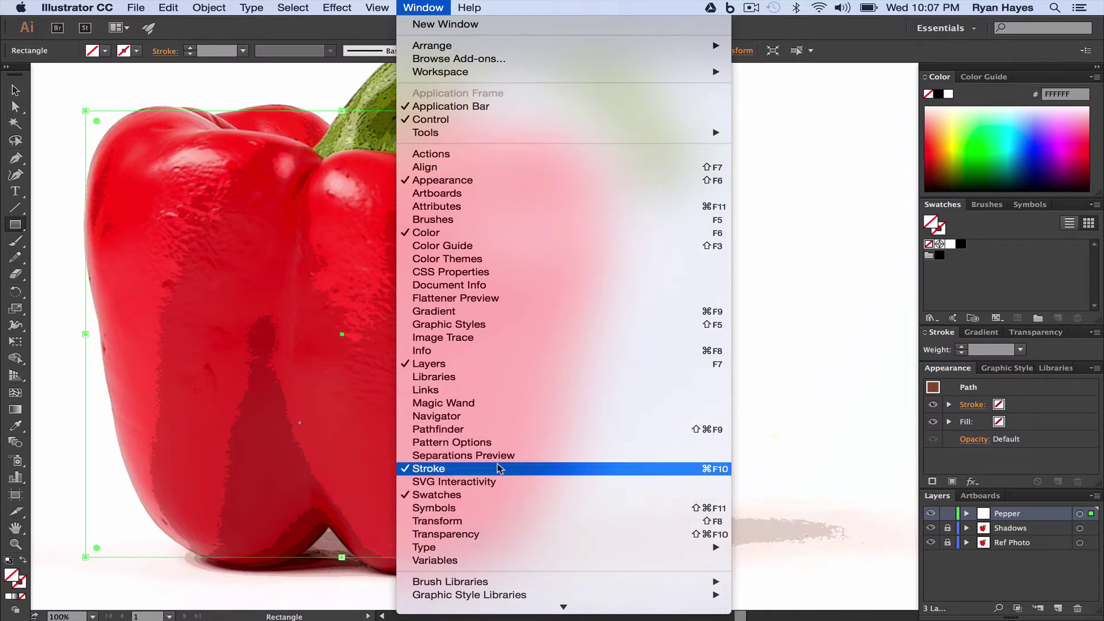
click(497, 417)
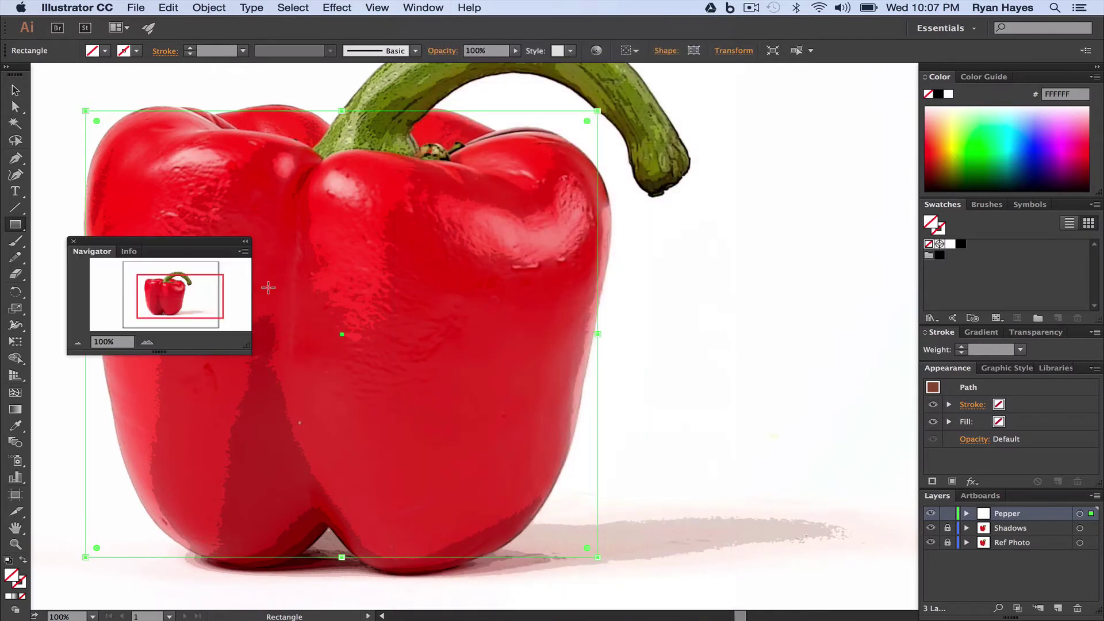
drag(159, 250, 756, 84)
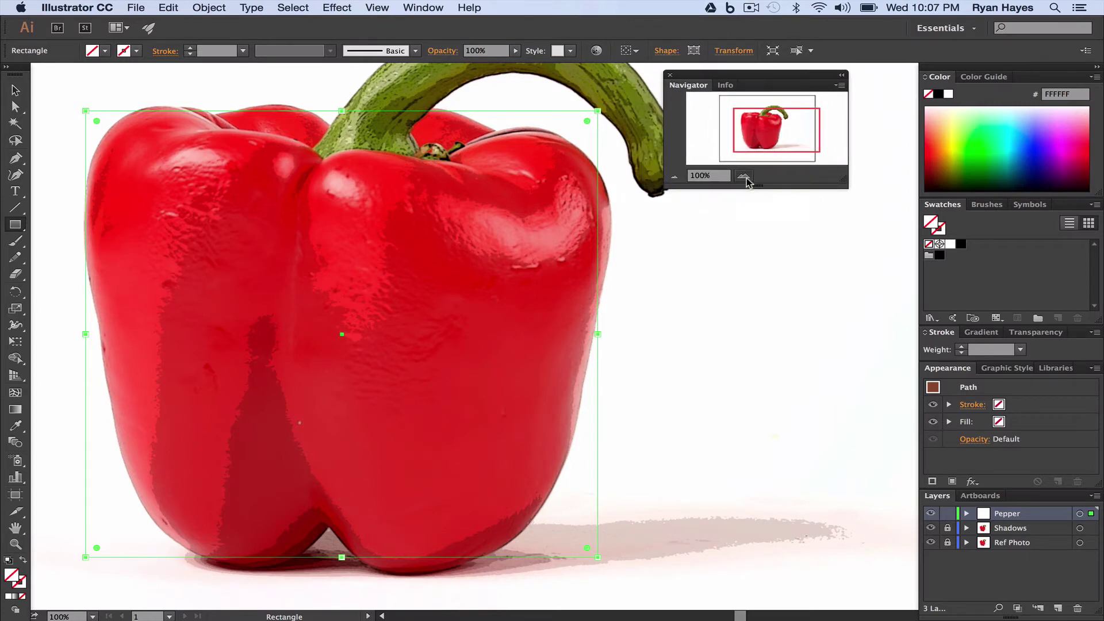
drag(844, 184, 890, 226)
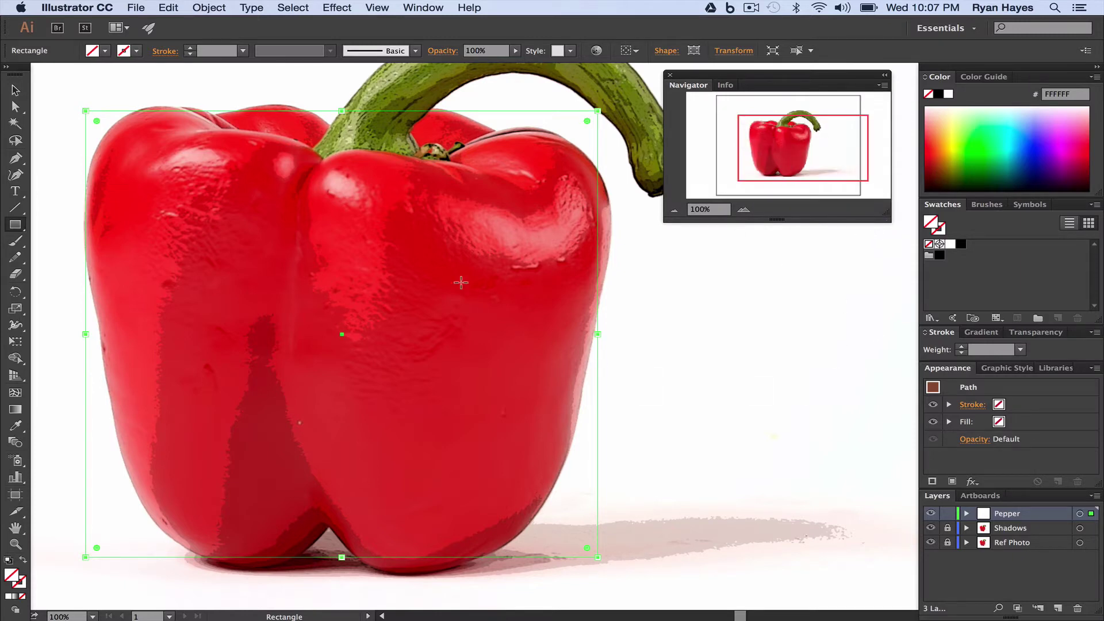
Fill the rectangle with white and switch only the Pepper layer to outline display
click(15, 91)
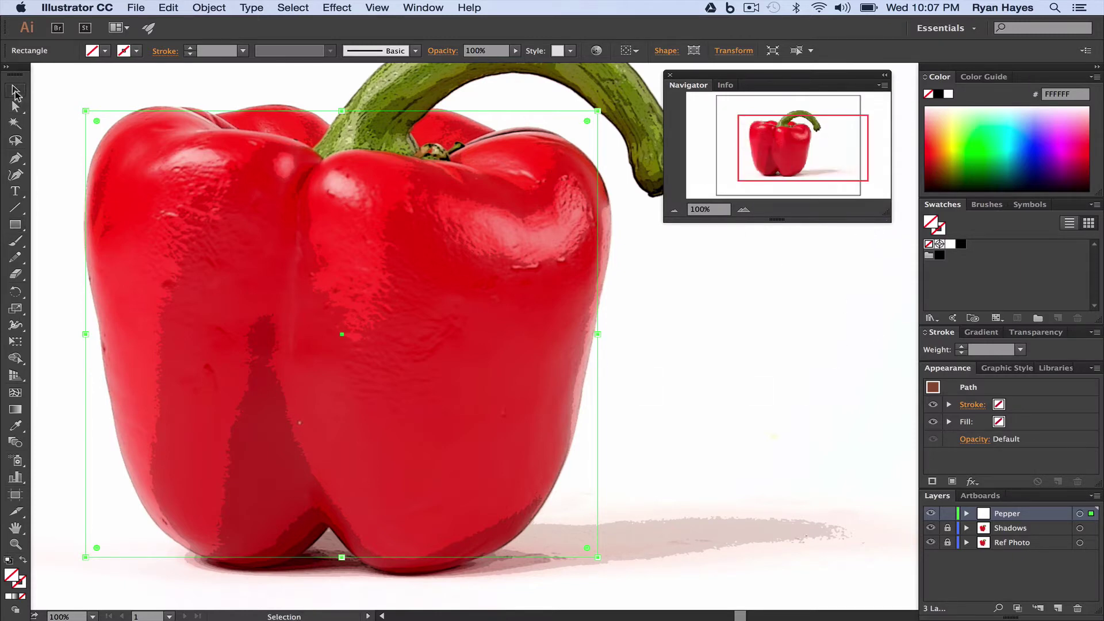
click(950, 245)
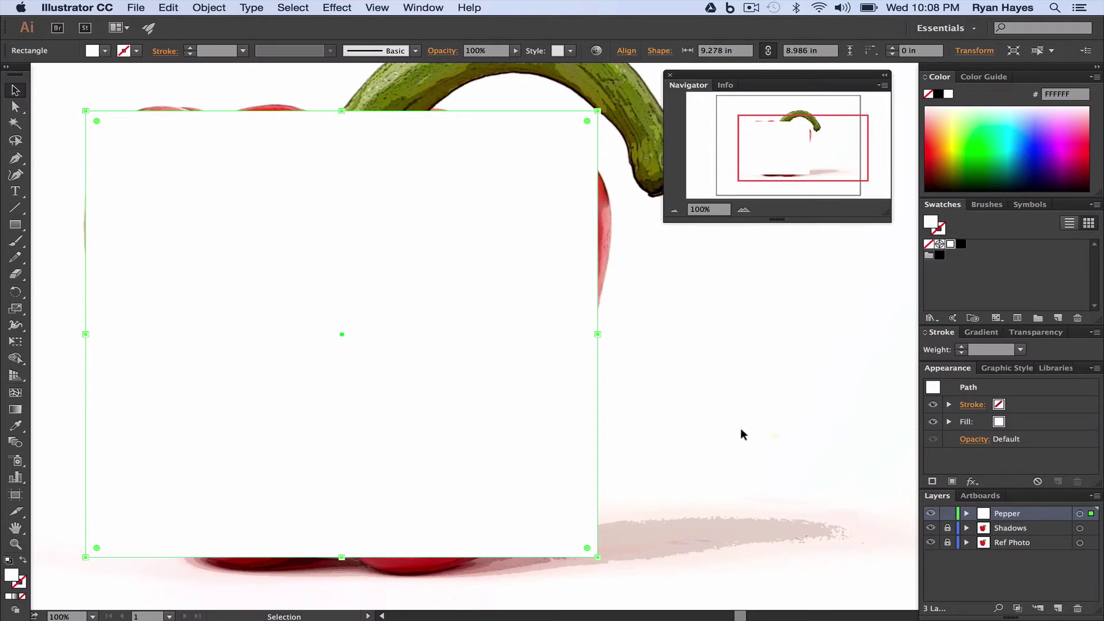
click(930, 514)
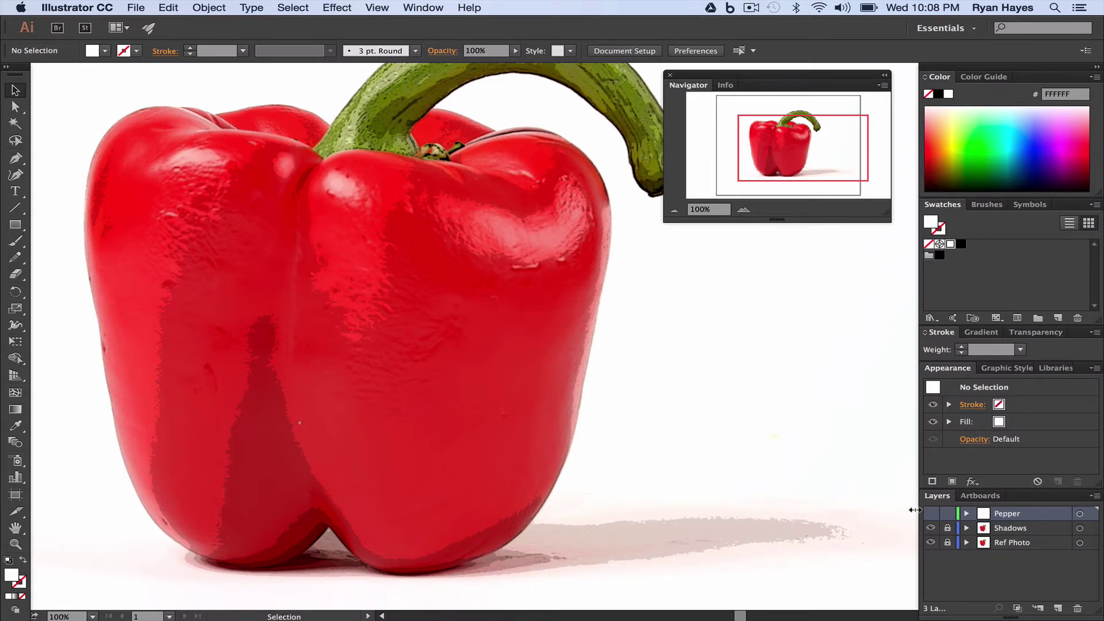
click(931, 514)
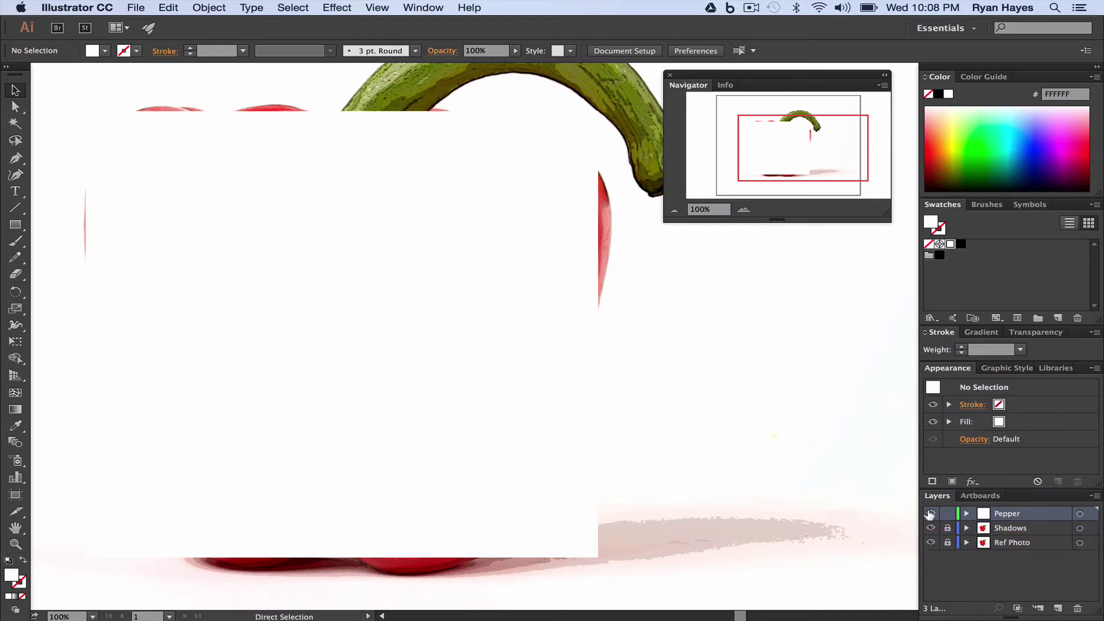
super+click(930, 513)
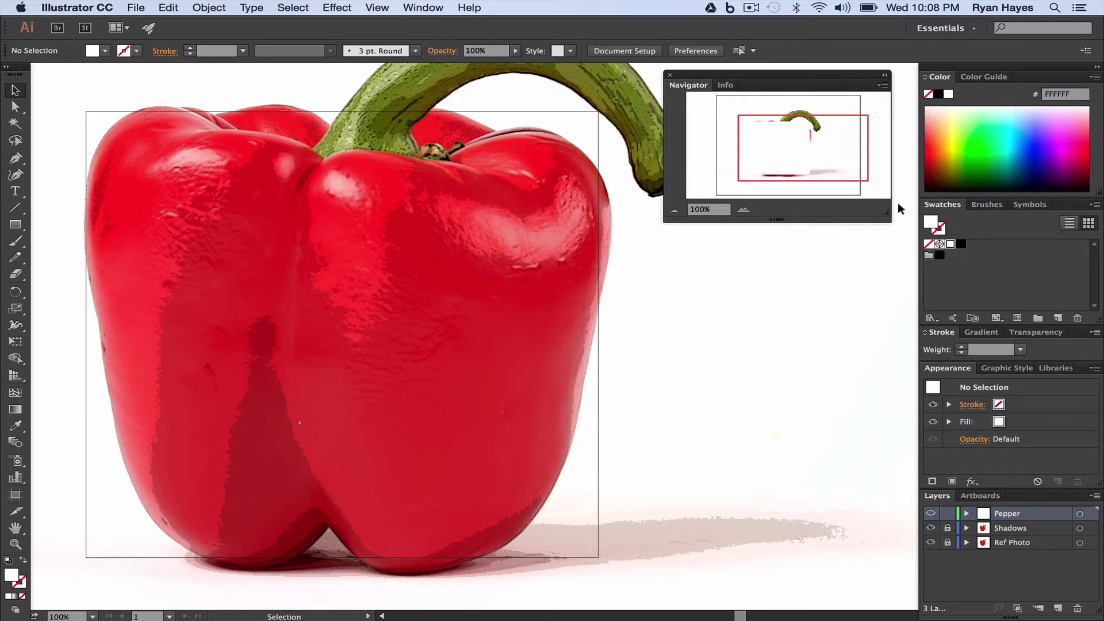
Set the default fill to none and use the Mesh tool to divide the rectangle with three vertical and three horizontal mesh lines
click(928, 244)
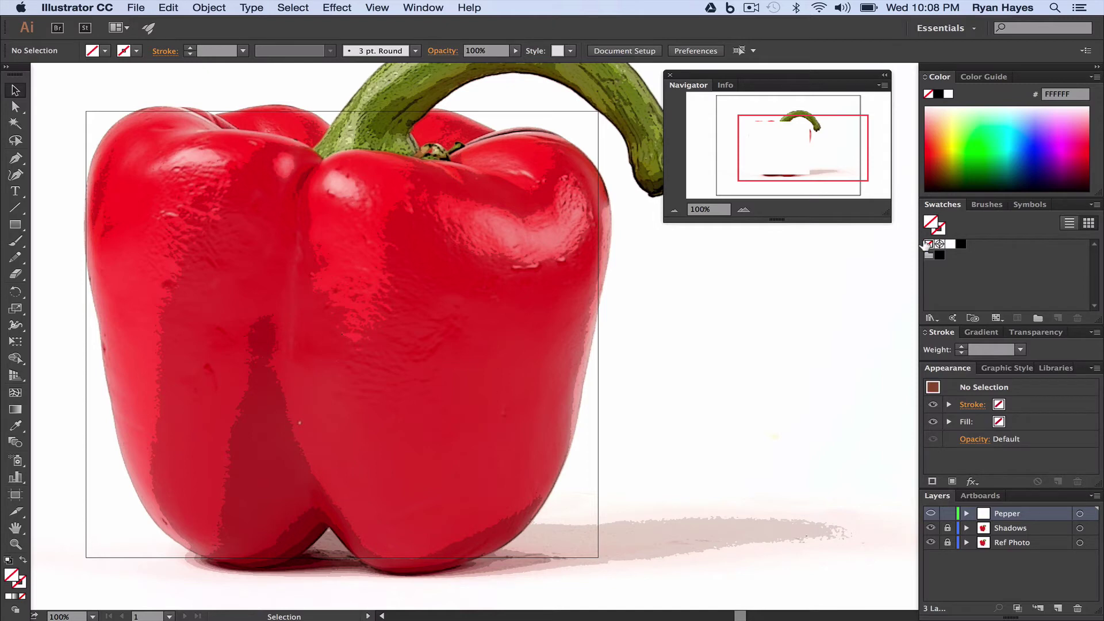
click(16, 394)
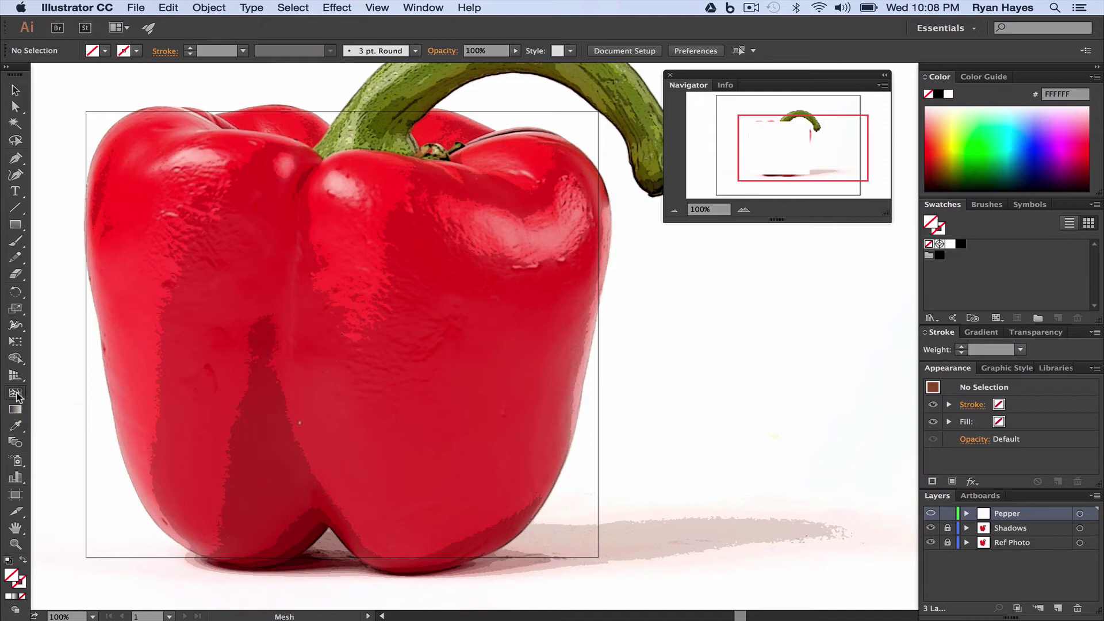
click(343, 334)
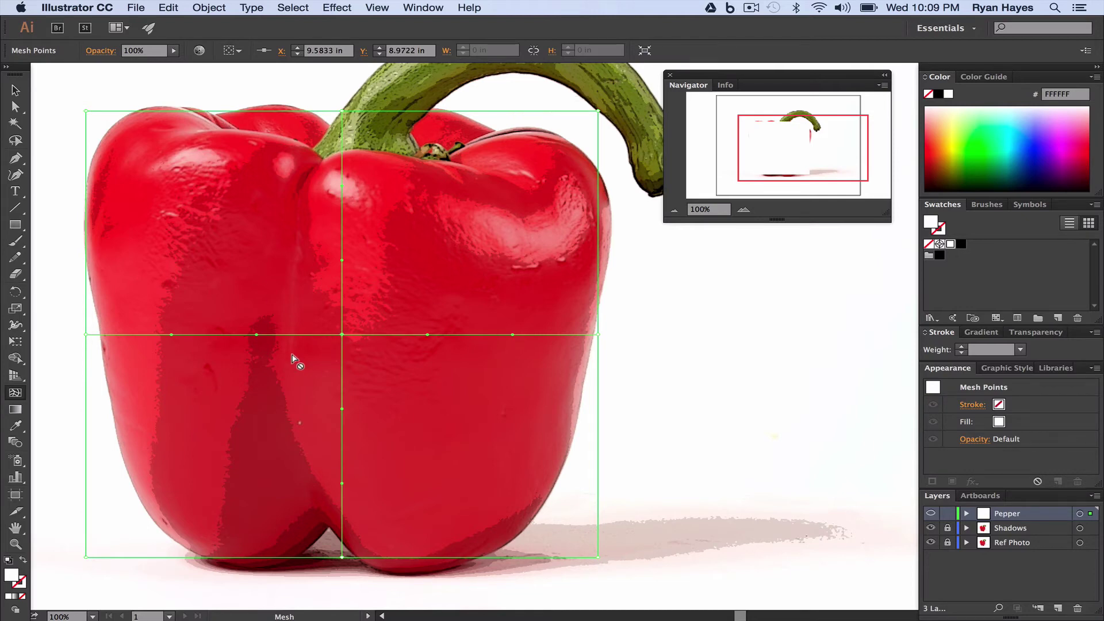
click(209, 110)
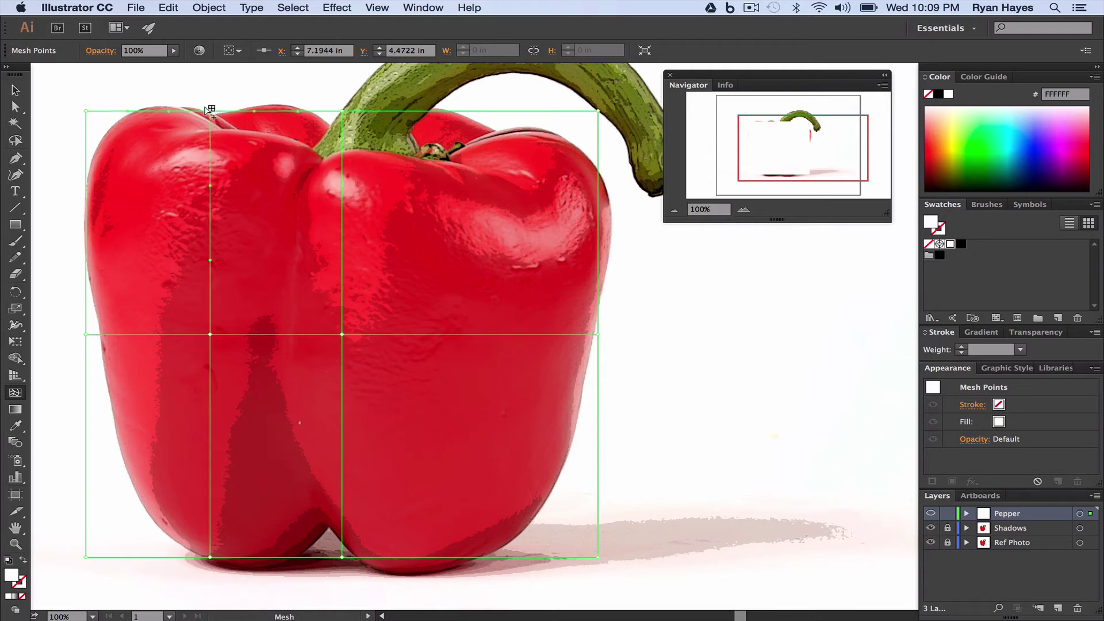
click(476, 110)
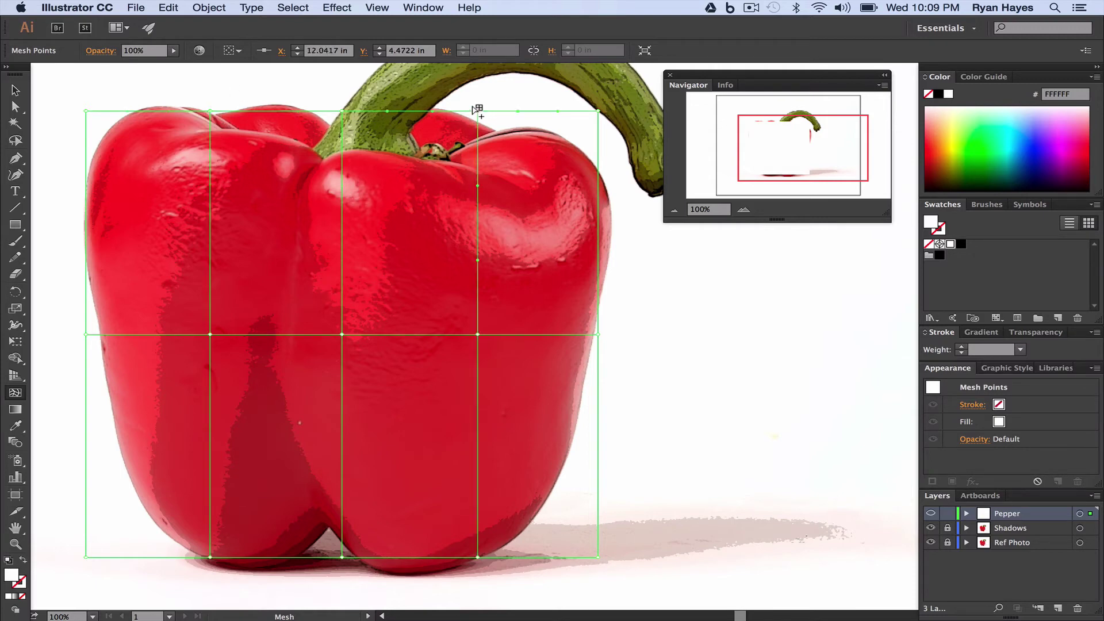
click(598, 230)
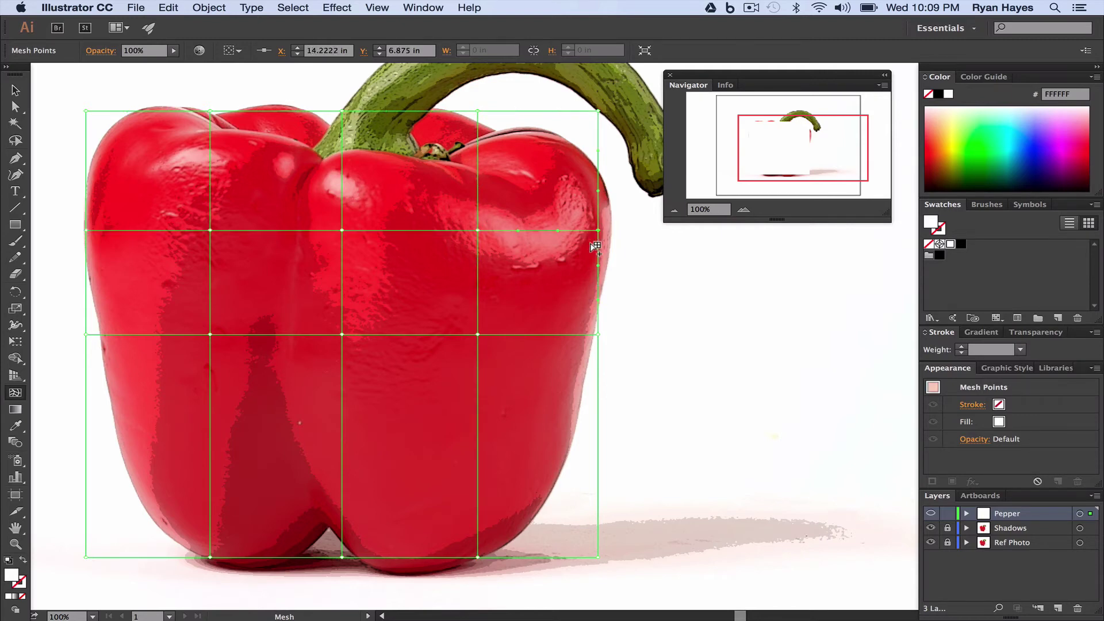
click(597, 465)
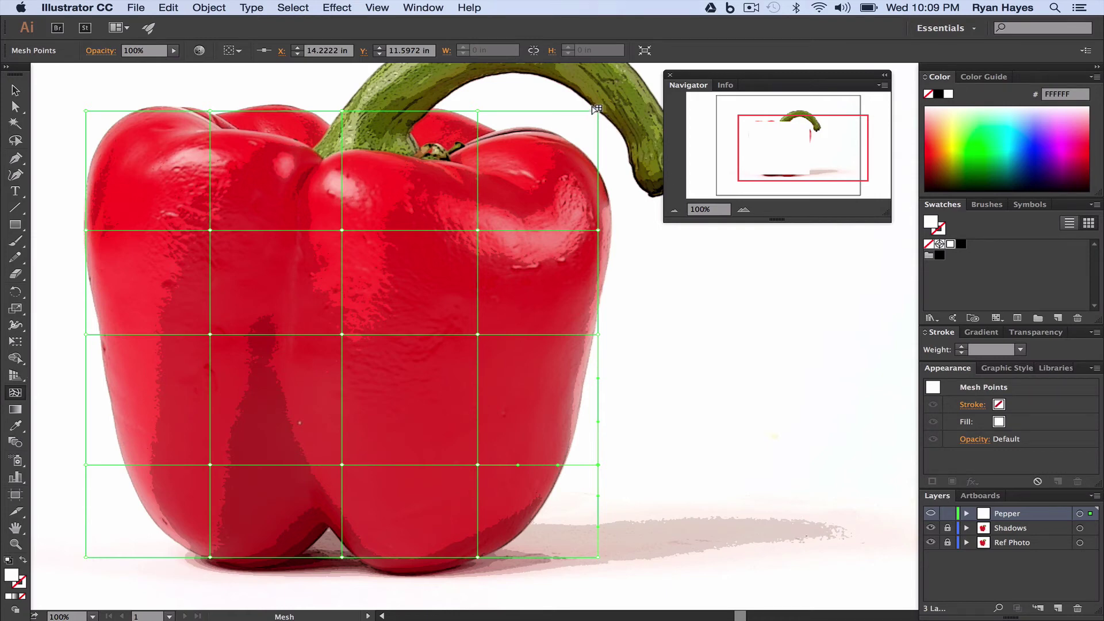
Move the mesh's upper-right corner, upper right-edge point and right-hand top-edge point onto the pepper's contour, adjusting the curve between them
drag(596, 109, 571, 142)
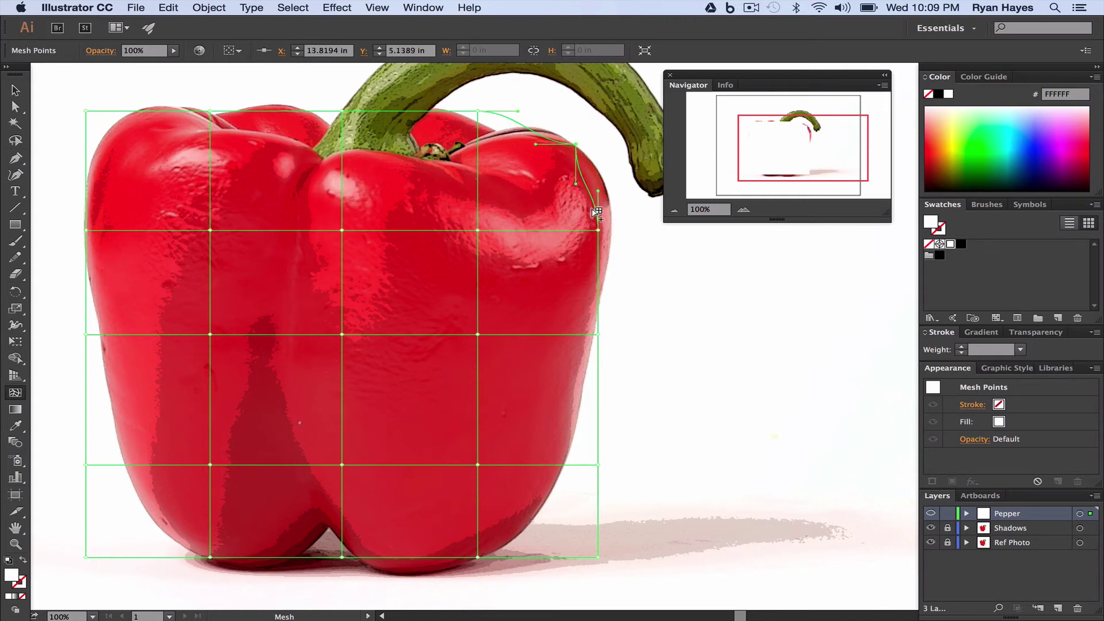
drag(598, 231, 612, 224)
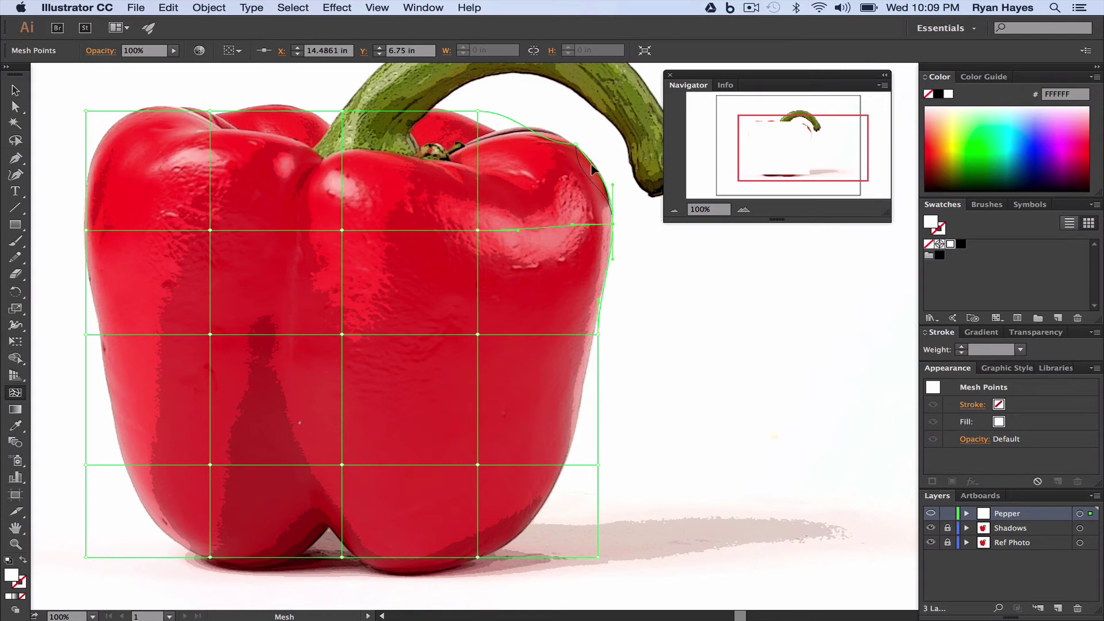
click(592, 169)
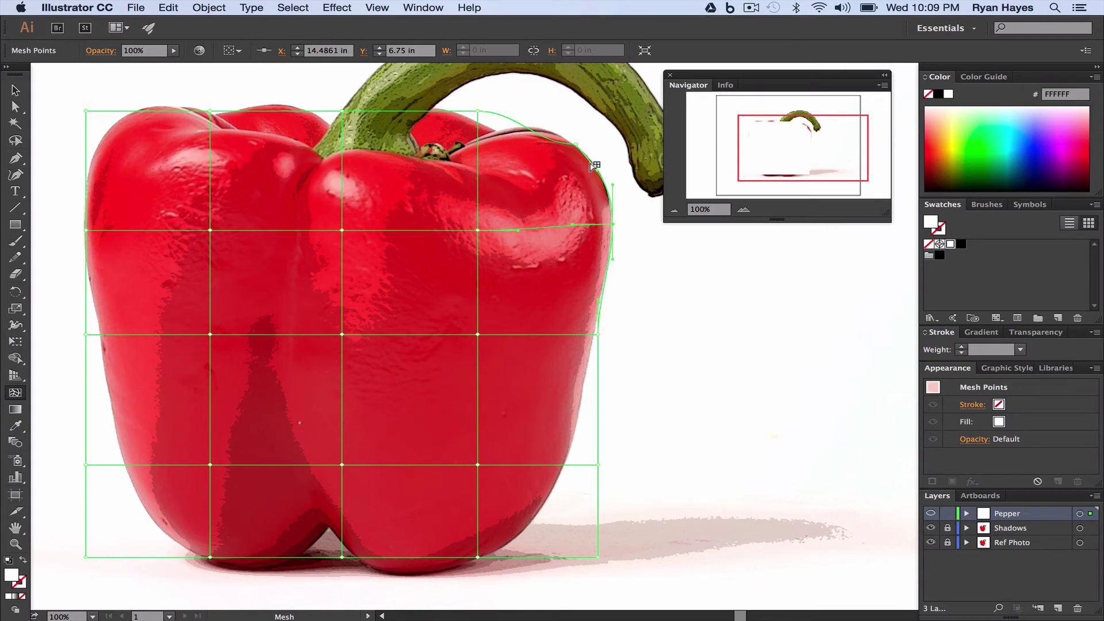
click(476, 111)
mouse_move(475, 111)
mouse_down()
mouse_move(486, 118)
mouse_move(451, 108)
mouse_move(475, 119)
mouse_up()
drag(490, 124, 547, 131)
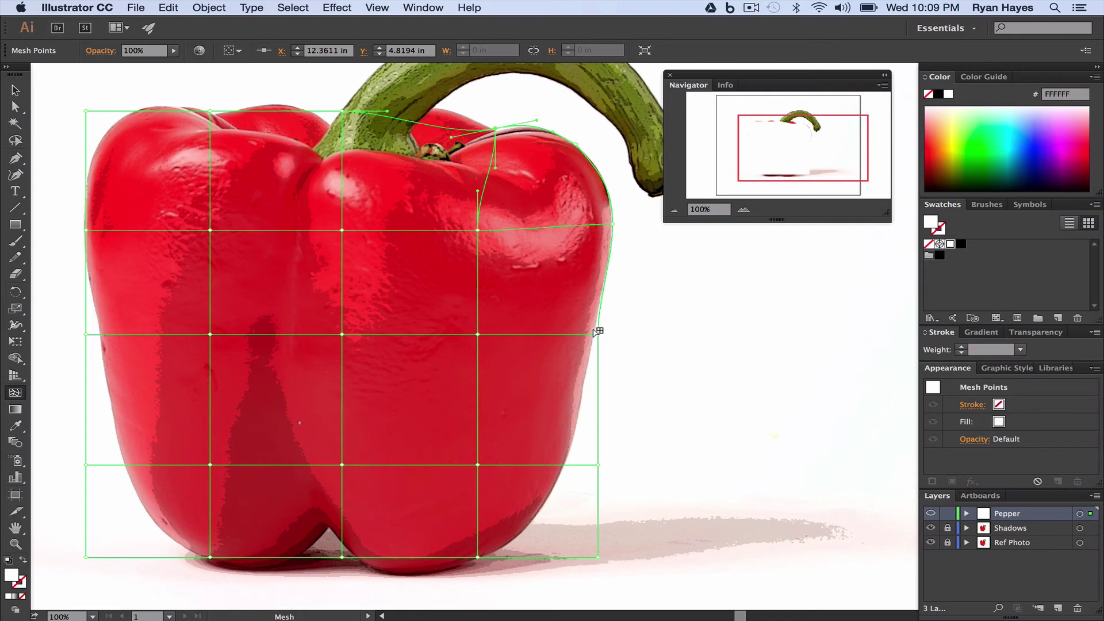
Fit the middle and lower mesh points of the right edge to the pepper's side and adjust their handles to follow its contour
drag(596, 332, 596, 333)
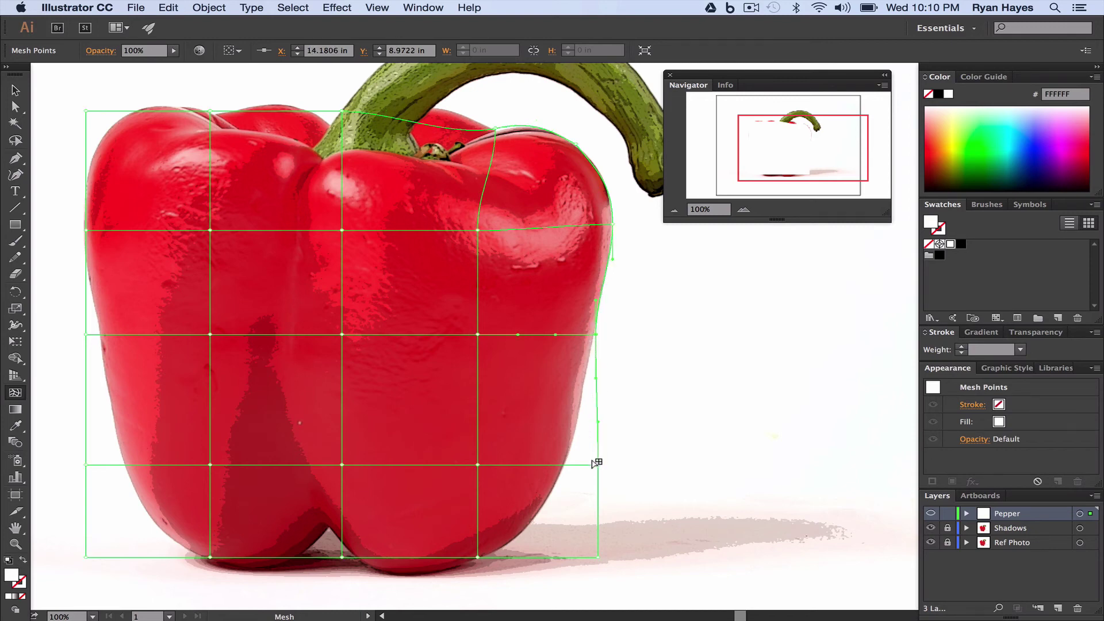
drag(595, 463, 569, 461)
drag(590, 373, 584, 373)
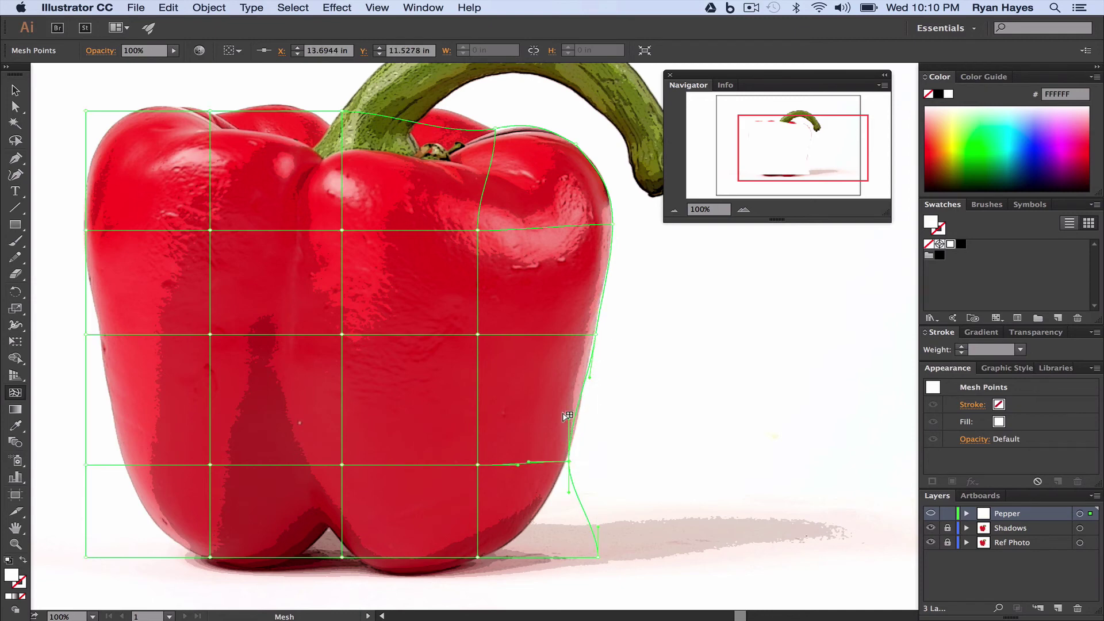
drag(566, 414, 575, 418)
drag(584, 373, 581, 370)
click(596, 557)
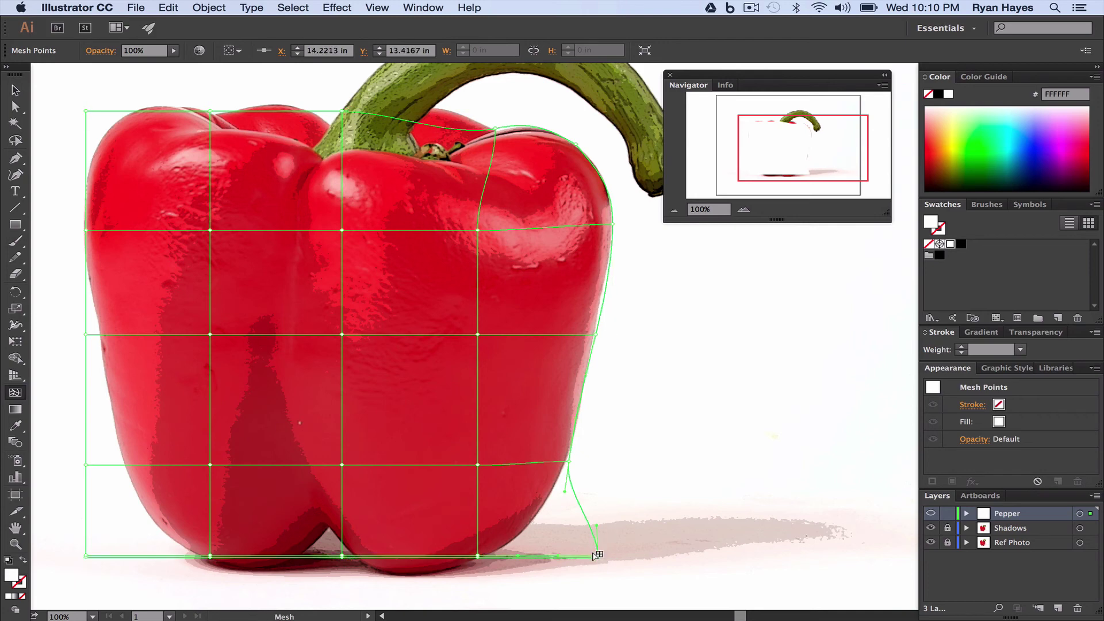
key(super)
key(super+z)
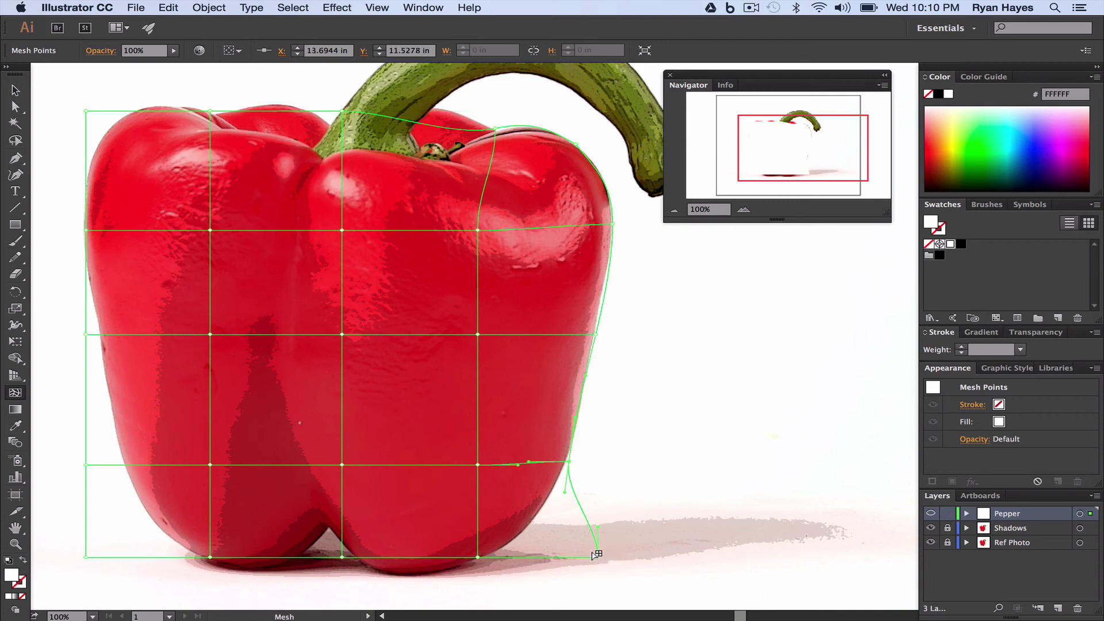
Move the mesh's lower-right corner onto the pepper's lower-right contour and adjust its handles so the edge curves into the base
drag(593, 552, 557, 488)
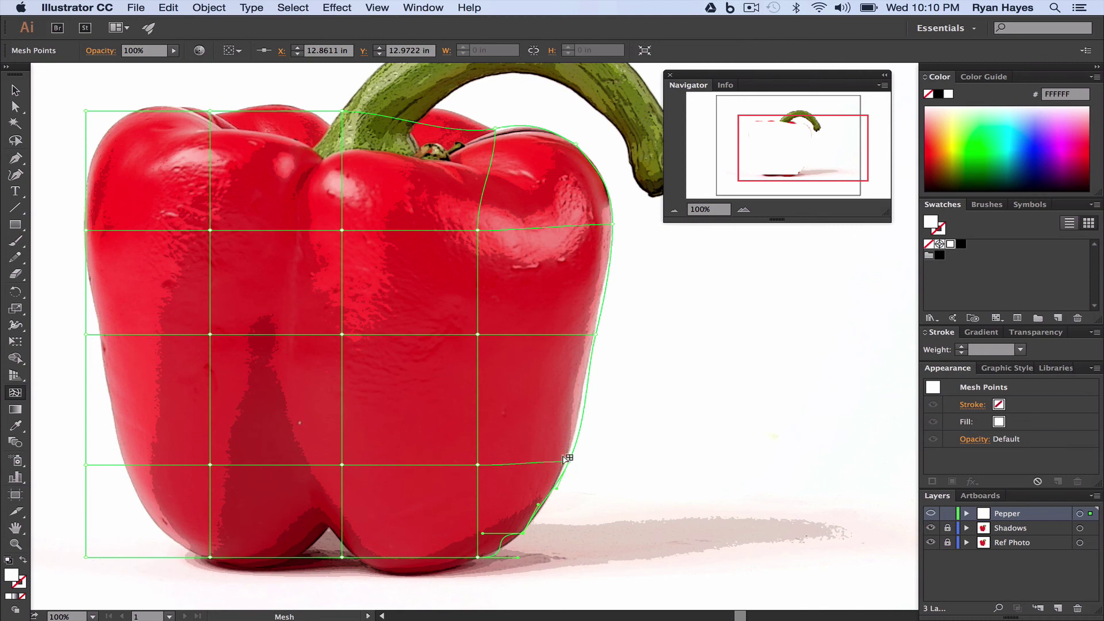
click(564, 459)
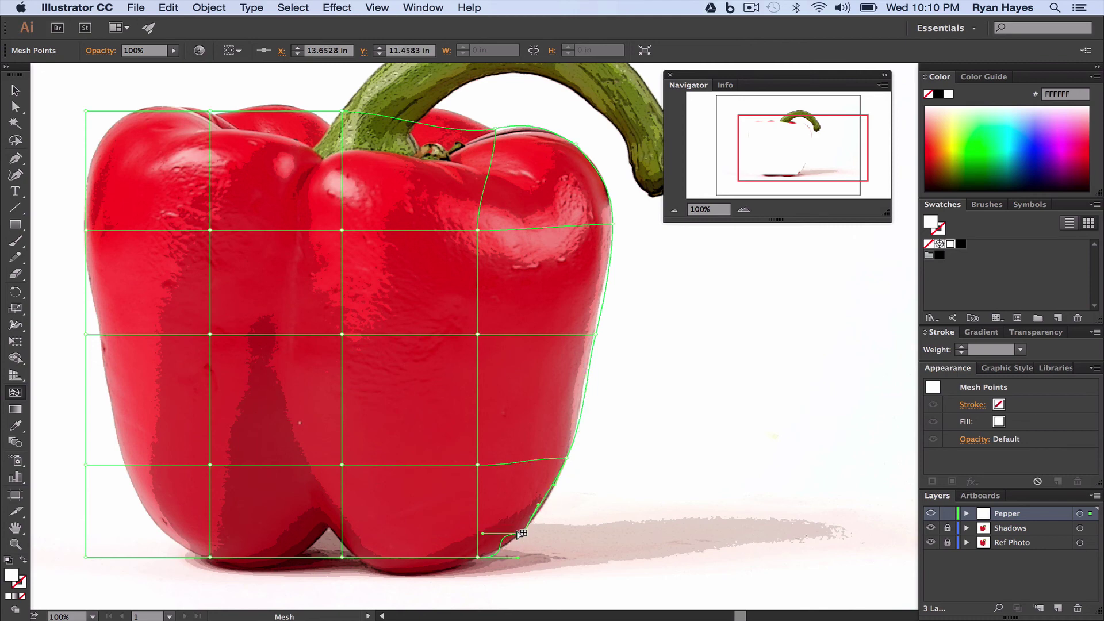
drag(520, 532, 490, 546)
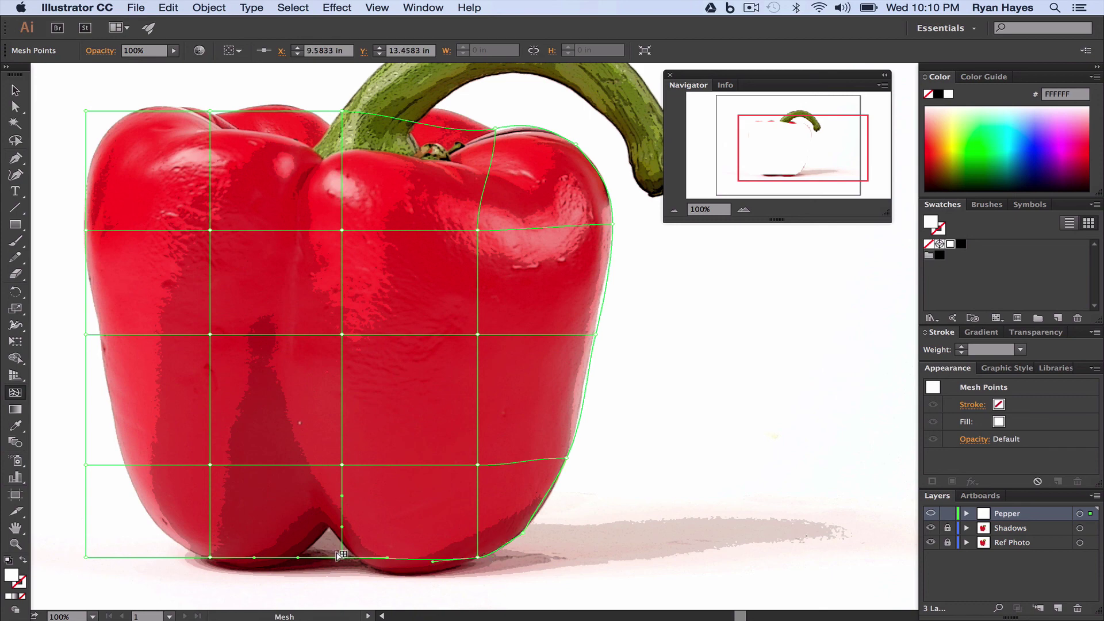
Move the middle mesh point of the bottom edge into the notch between the pepper's lobes and shape its handles along the right lobe's base
drag(342, 556, 359, 582)
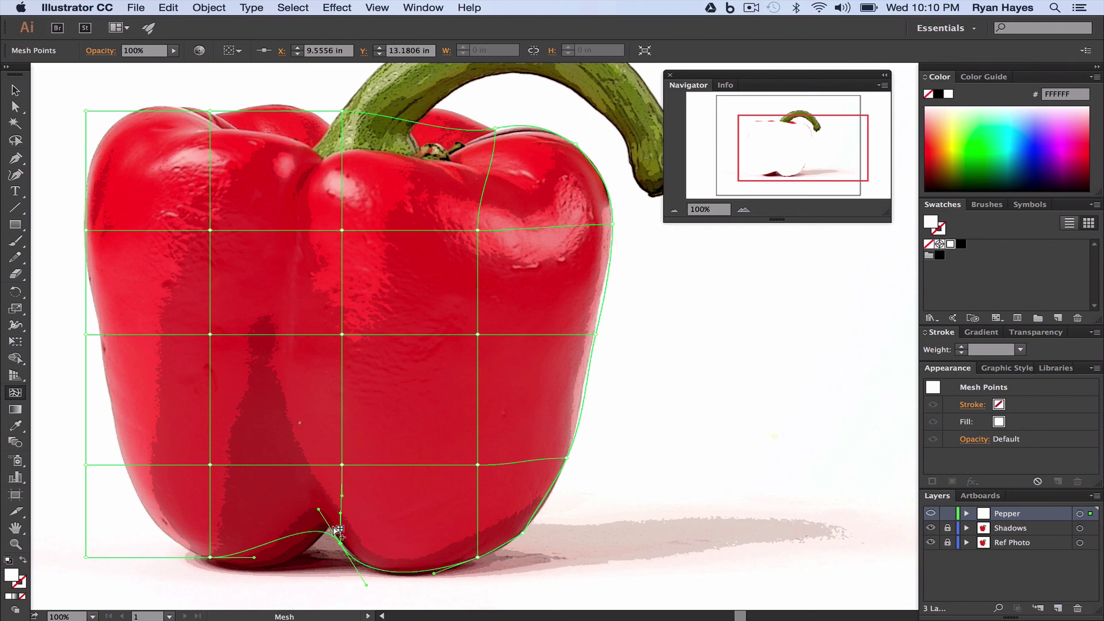
drag(340, 540, 333, 530)
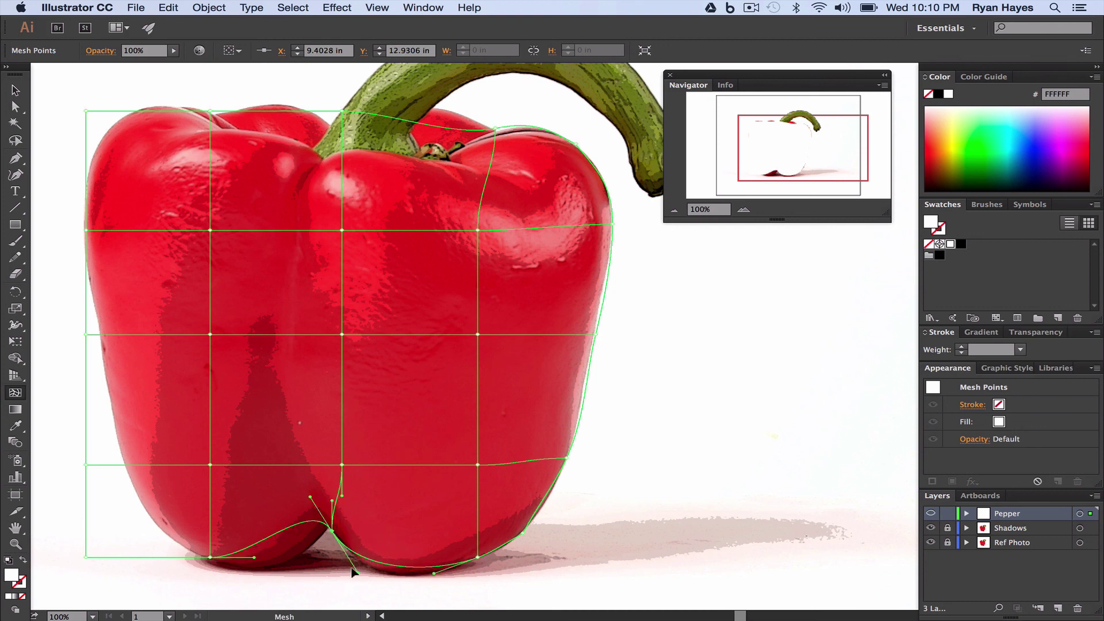
drag(352, 571, 374, 589)
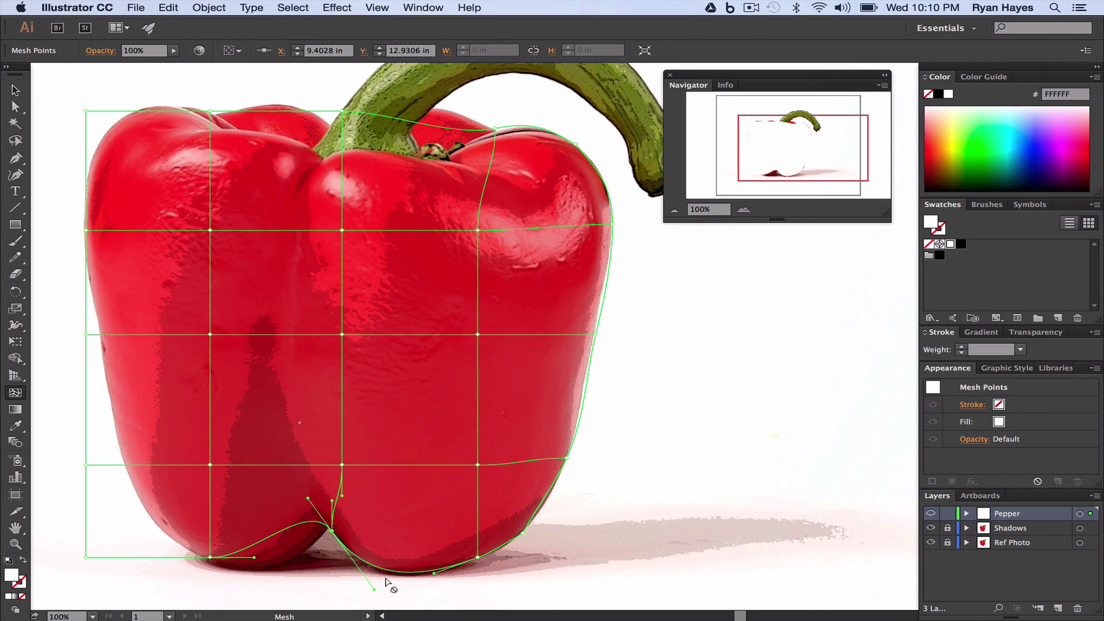